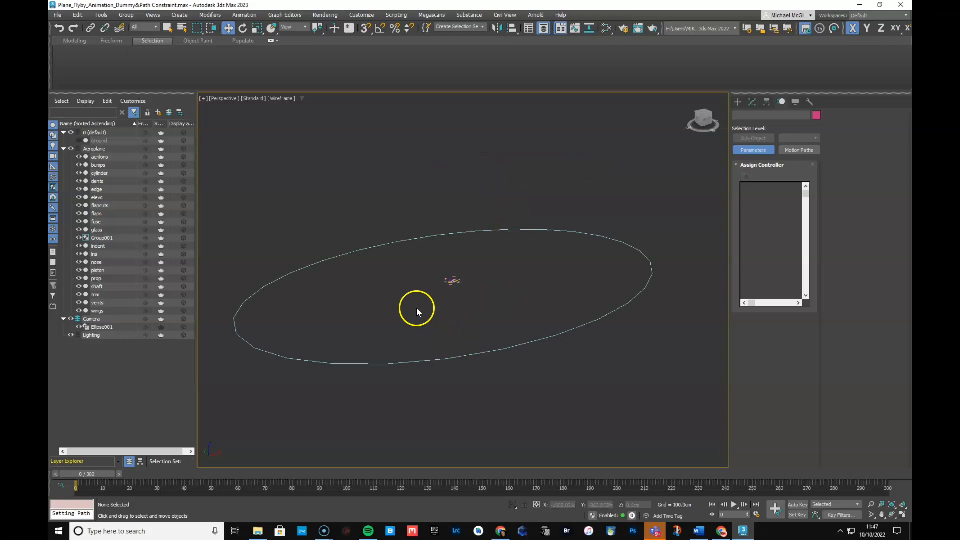
- Examine the ellipse path around the aeroplane and select the aeroplane group Group001
scroll(417, 307, up, 3)
scroll(467, 275, up, 3)
scroll(523, 240, down, 2)
scroll(585, 207, down, 5)
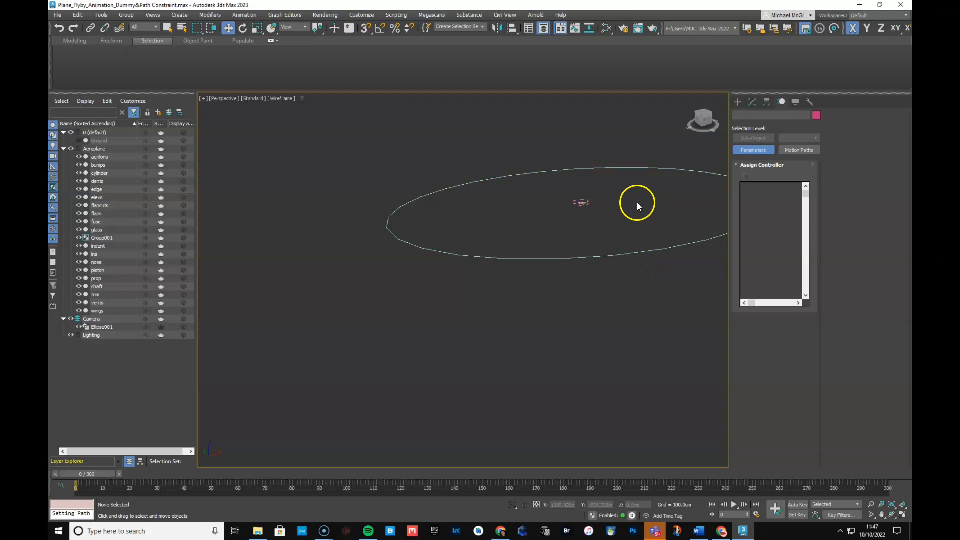
alt+middle_drag(633, 214, 531, 216)
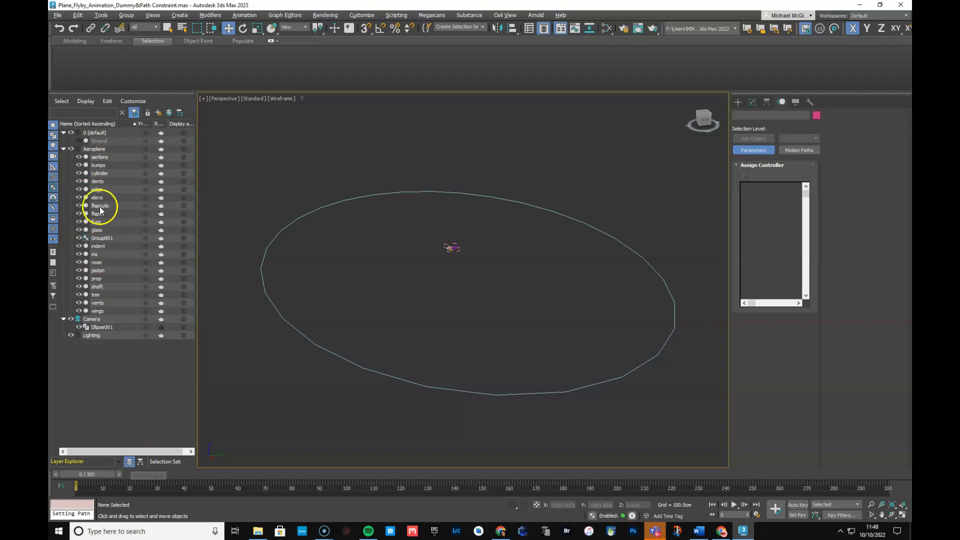
click(103, 239)
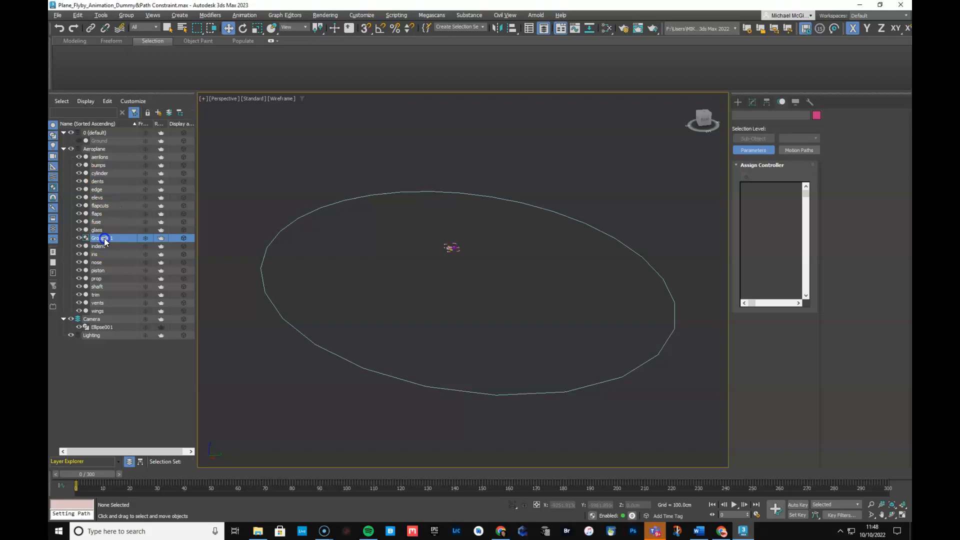
click(106, 243)
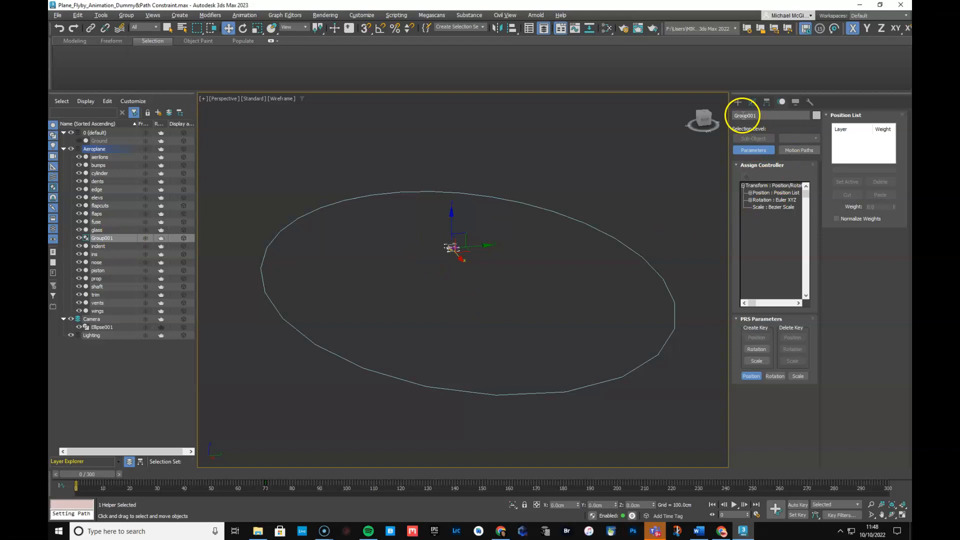
- Create a Dummy helper box next to the aeroplane inside the ellipse
click(737, 102)
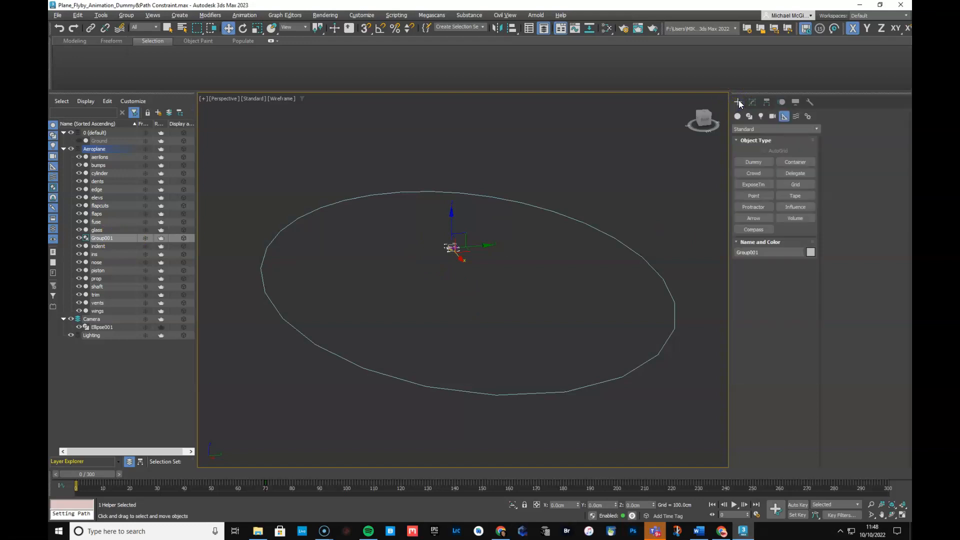
click(753, 162)
drag(456, 268, 470, 280)
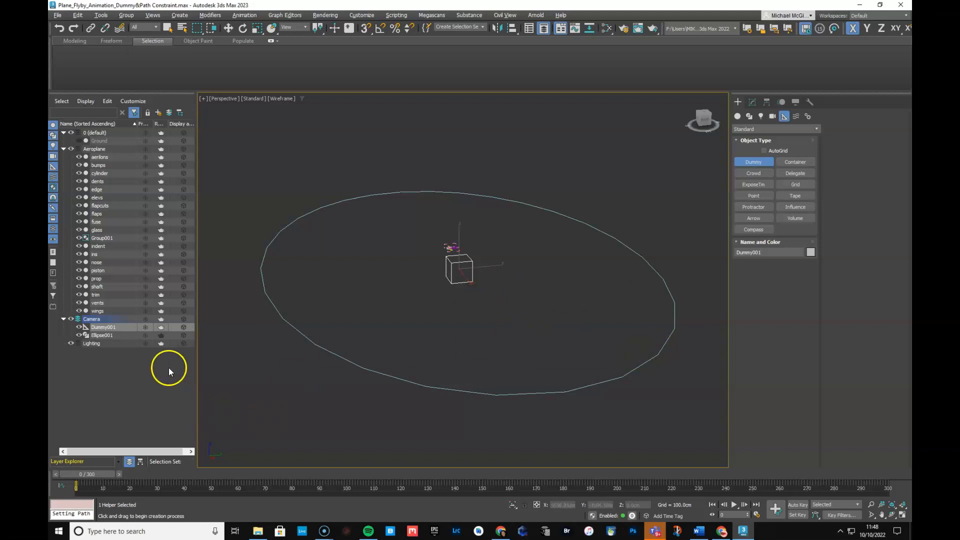
- Move the dummy helper and Ellipse001 from the Camera layer into the 0 (default) layer
drag(107, 327, 96, 140)
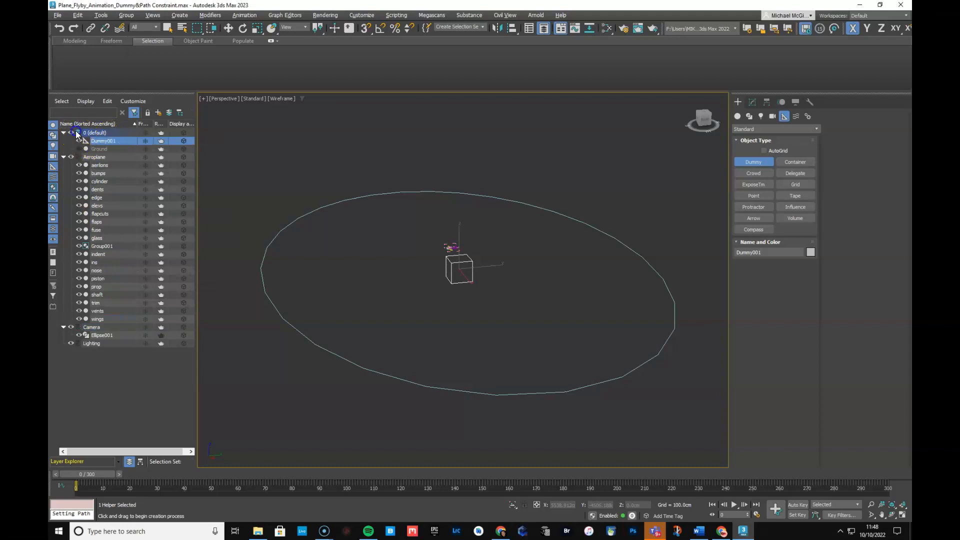
click(100, 335)
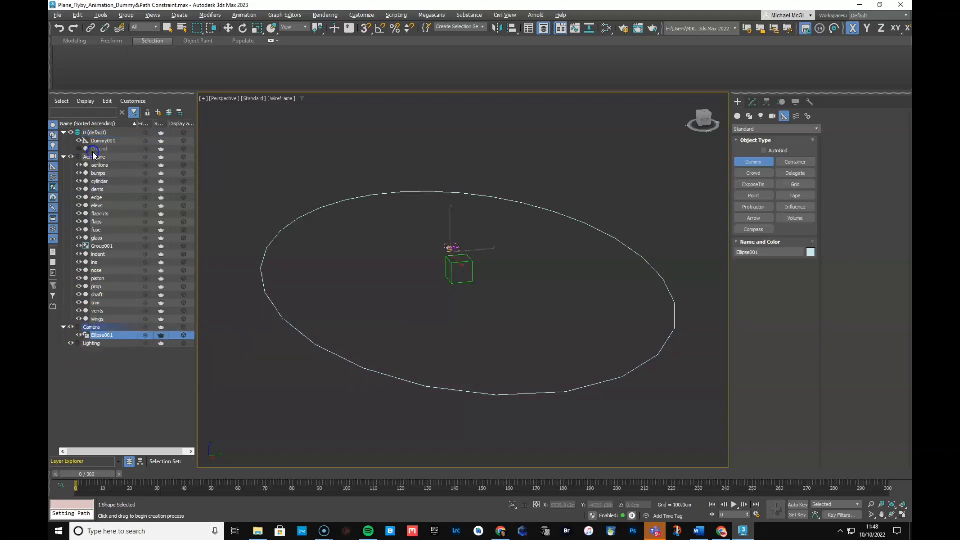
drag(112, 335, 97, 146)
click(146, 336)
click(160, 336)
drag(117, 340, 116, 135)
click(162, 149)
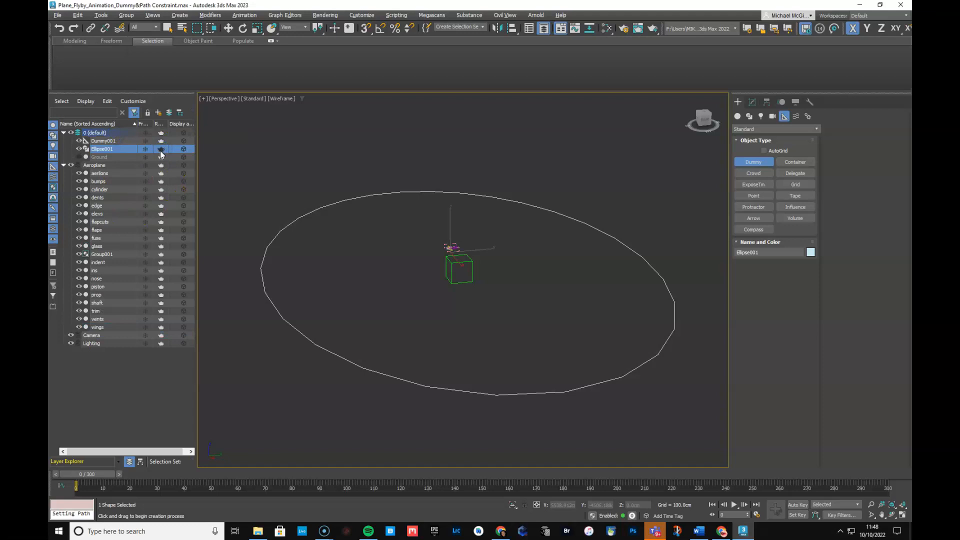
click(161, 149)
drag(103, 254, 114, 172)
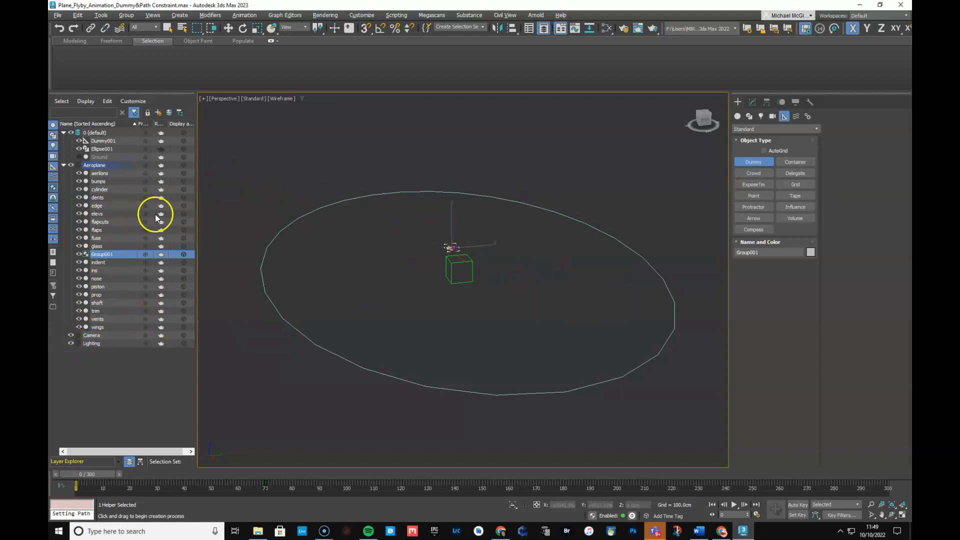
double_click(103, 256)
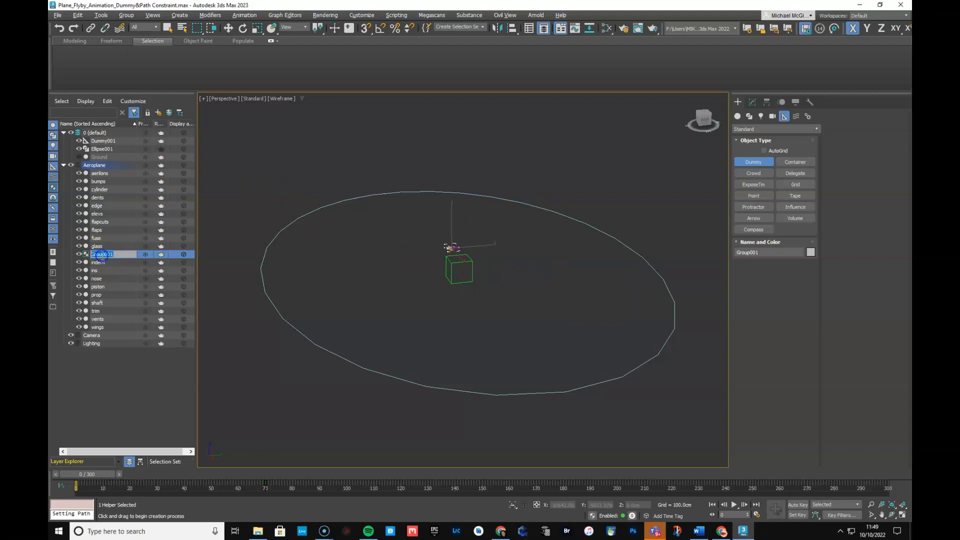
click(253, 341)
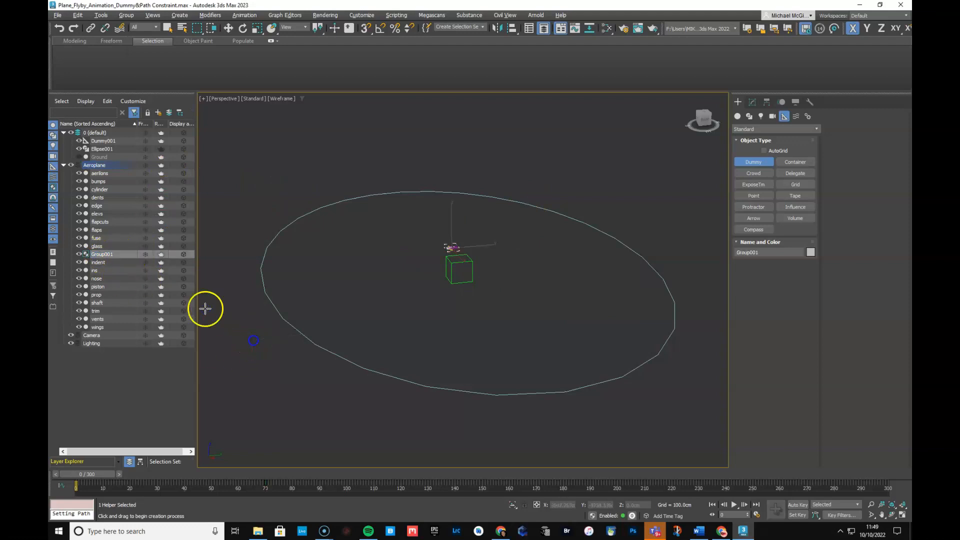
double_click(101, 255)
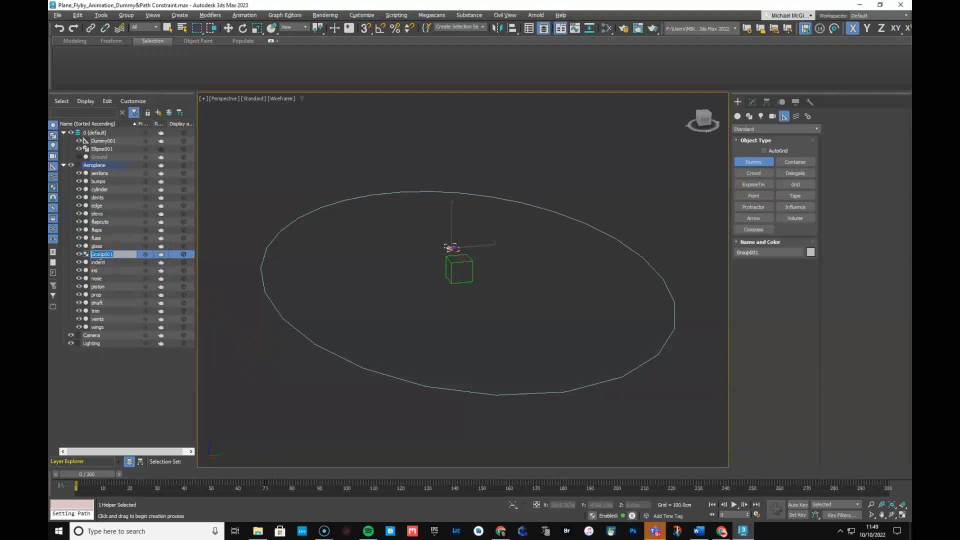
- Try linking the aeroplane group to the dummy helper in the viewport, and undo that link
click(91, 28)
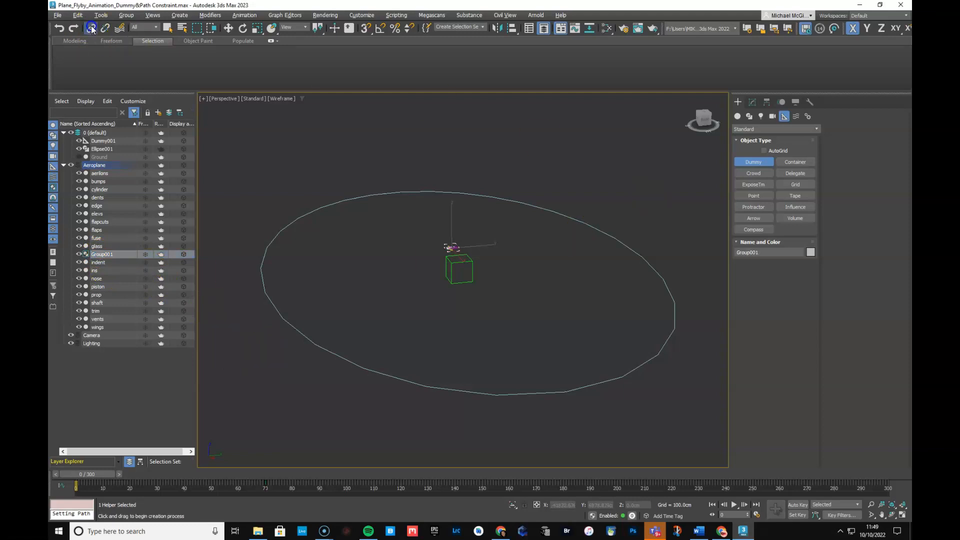
drag(440, 271, 454, 253)
scroll(452, 275, up, 8)
scroll(452, 273, down, 7)
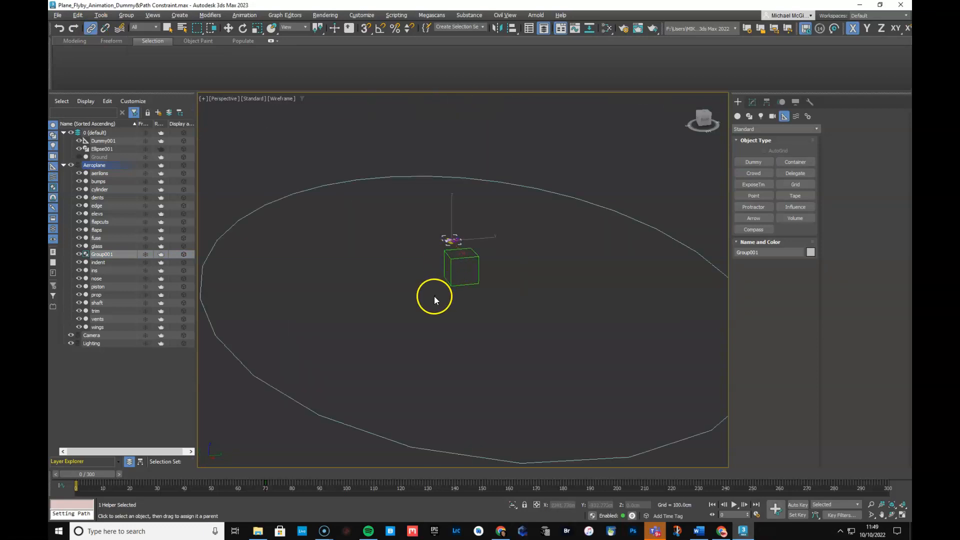
alt+middle_drag(425, 301, 408, 350)
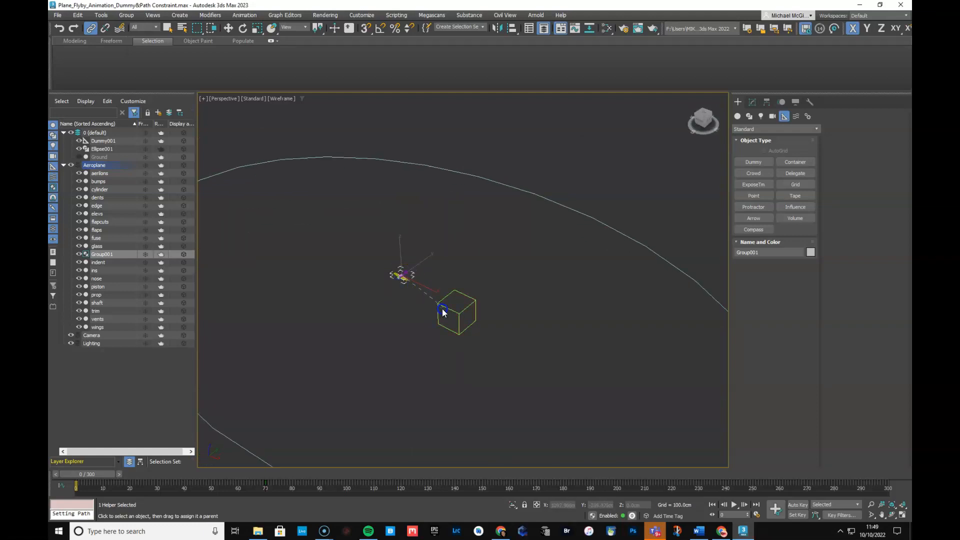
drag(450, 312, 449, 312)
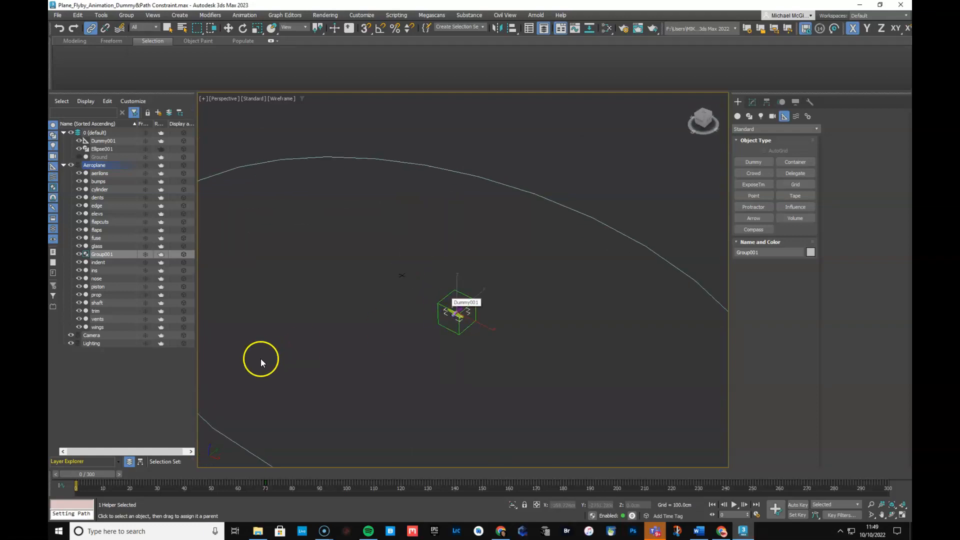
alt+middle_drag(318, 329, 367, 299)
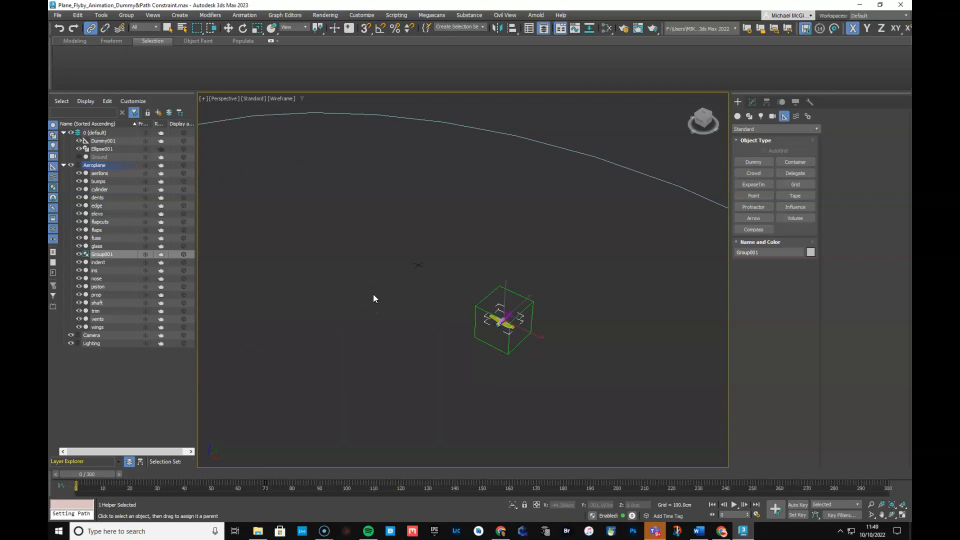
key(ctrl+z)
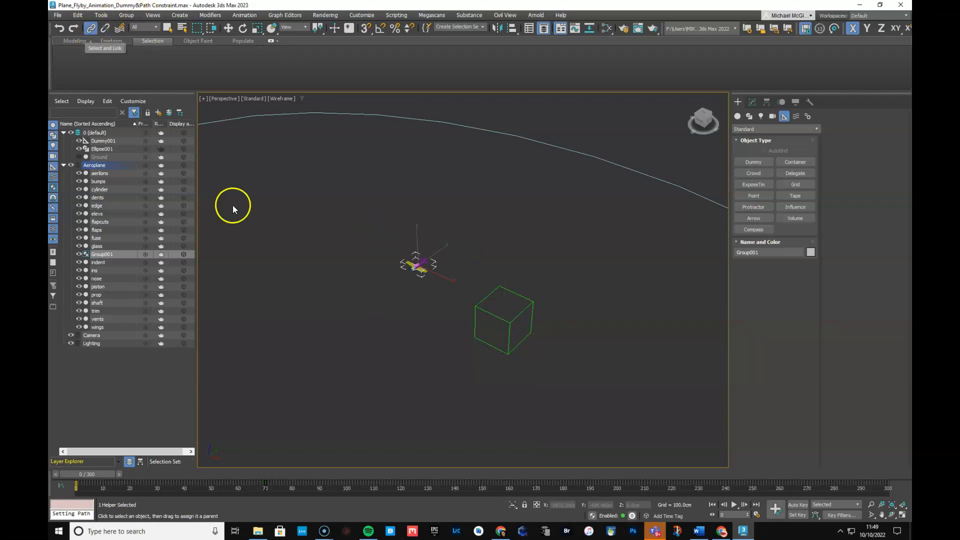
- Link Group001 to Dummy001 as its parent
key(h)
click(86, 73)
click(434, 433)
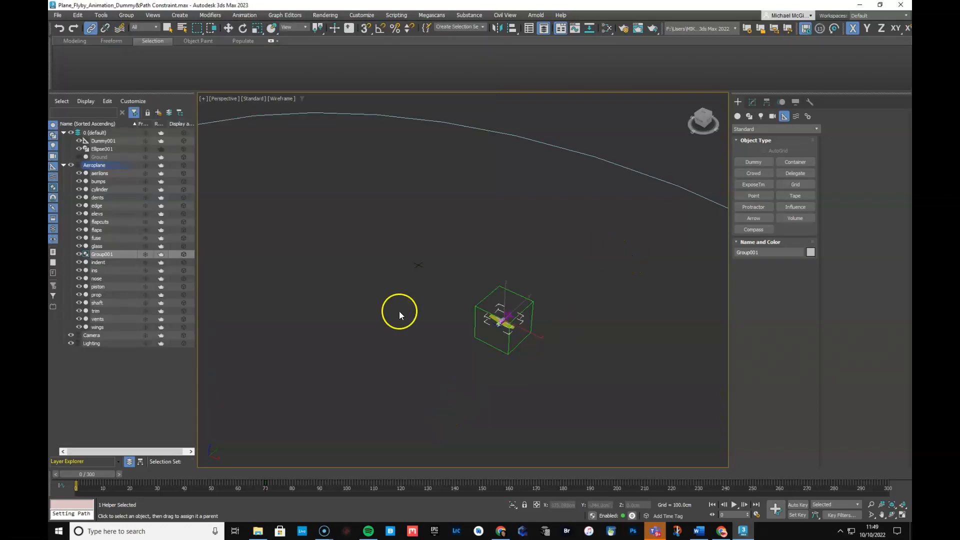
- Hide the Aeroplane layer so only the dummy and the ellipse remain in the viewport
click(70, 166)
scroll(548, 381, down, 5)
scroll(544, 385, up, 3)
scroll(545, 385, down, 1)
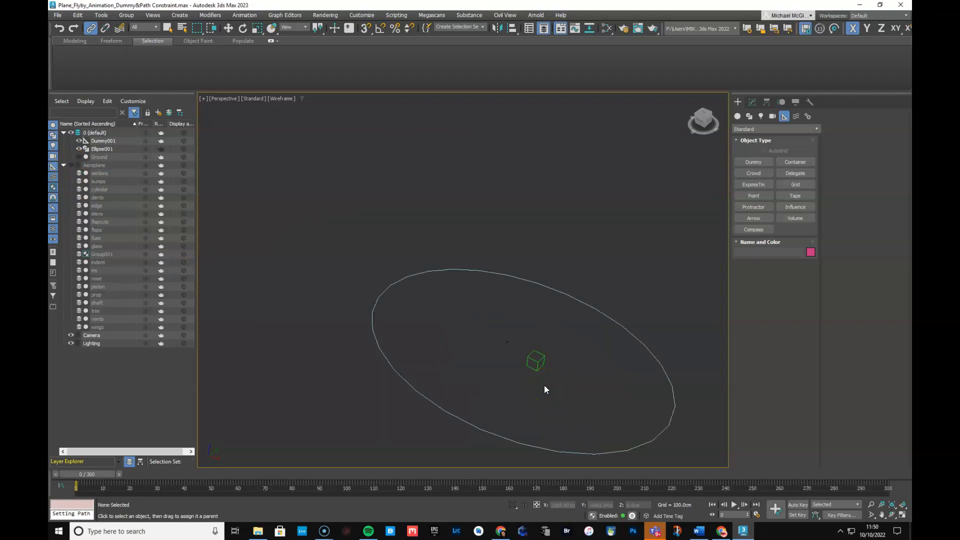
- Apply a Path Constraint to the dummy helper with Ellipse001 as its path
click(228, 28)
click(537, 364)
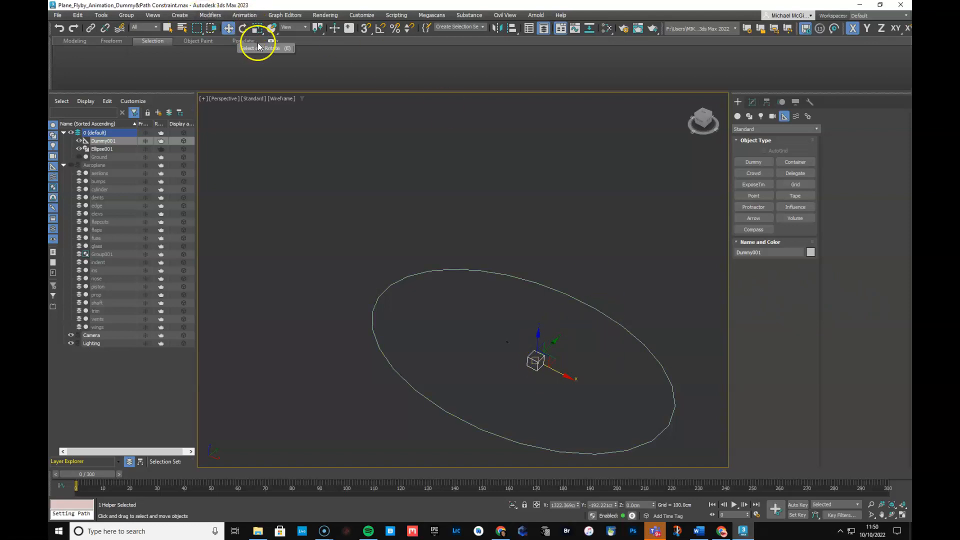
click(246, 15)
mouse_move(253, 64)
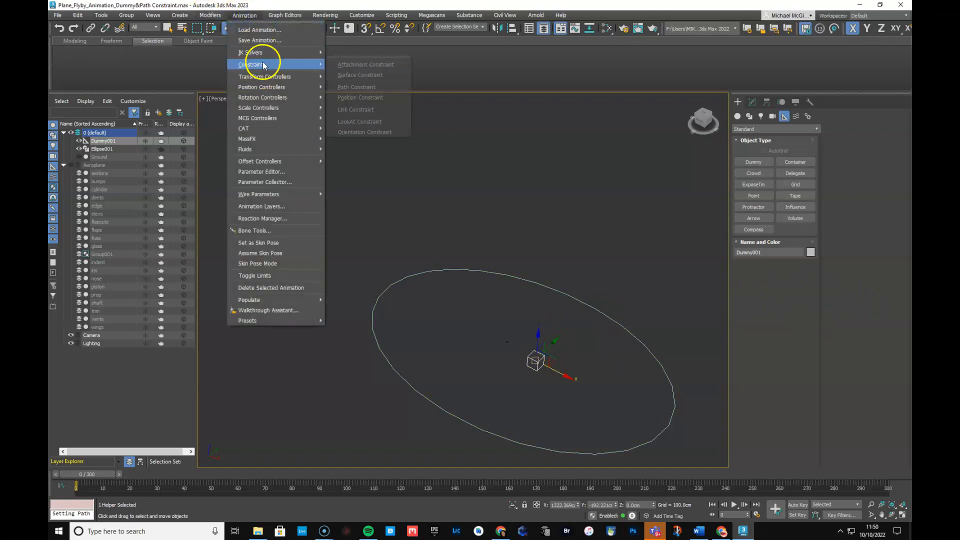
click(358, 88)
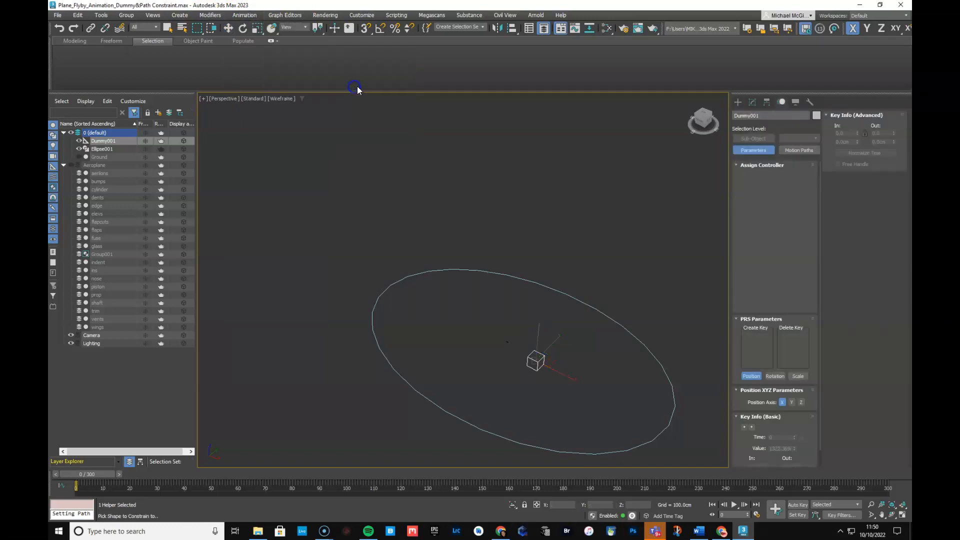
click(619, 325)
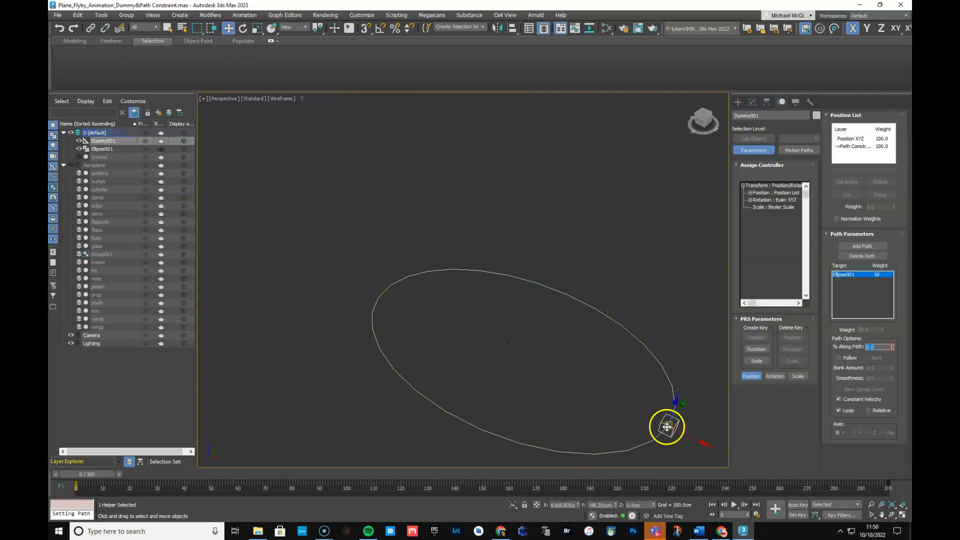
- Unhide the Aeroplane layer and scrub the timeline to frame 116 to check the aeroplane travelling with the dummy
drag(75, 474, 376, 450)
key(w)
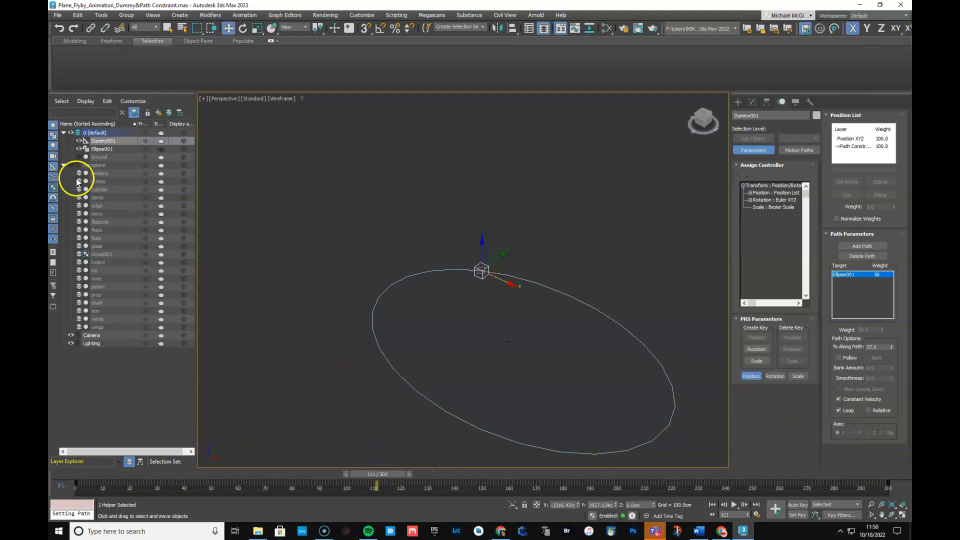
click(70, 165)
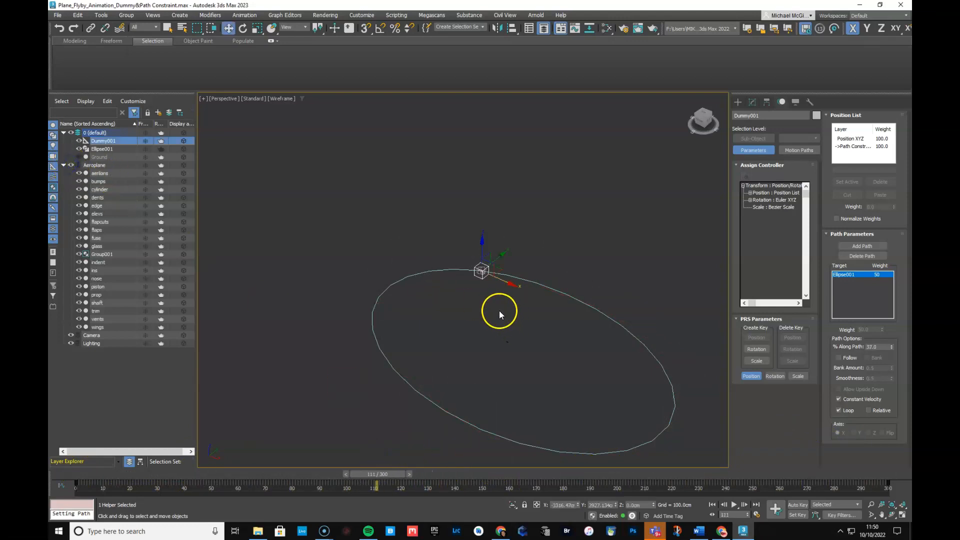
scroll(460, 286, up, 5)
scroll(461, 286, up, 2)
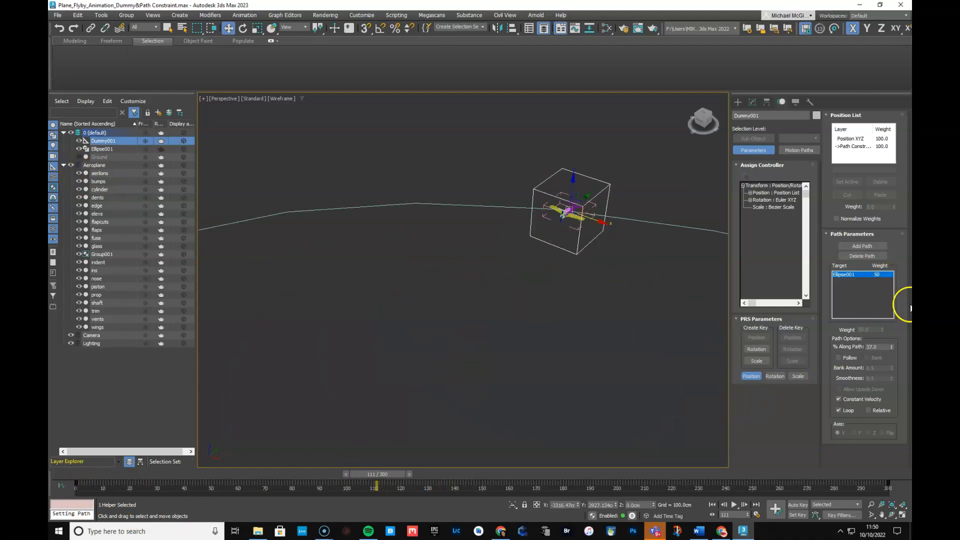
drag(344, 473, 384, 466)
key(w)
- Enable Follow on the dummy's path constraint with a flipped Y axis, and check the orientation at frame 120
click(853, 146)
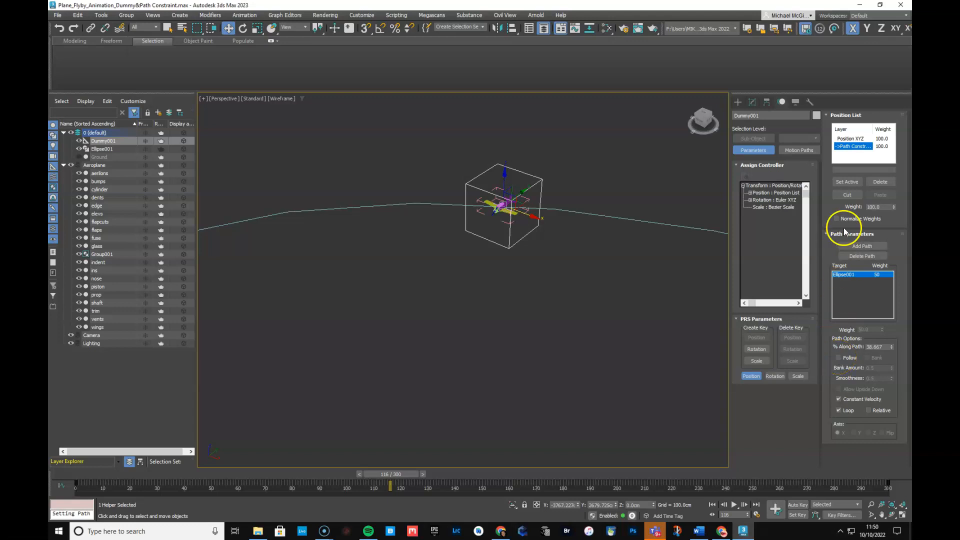
click(839, 357)
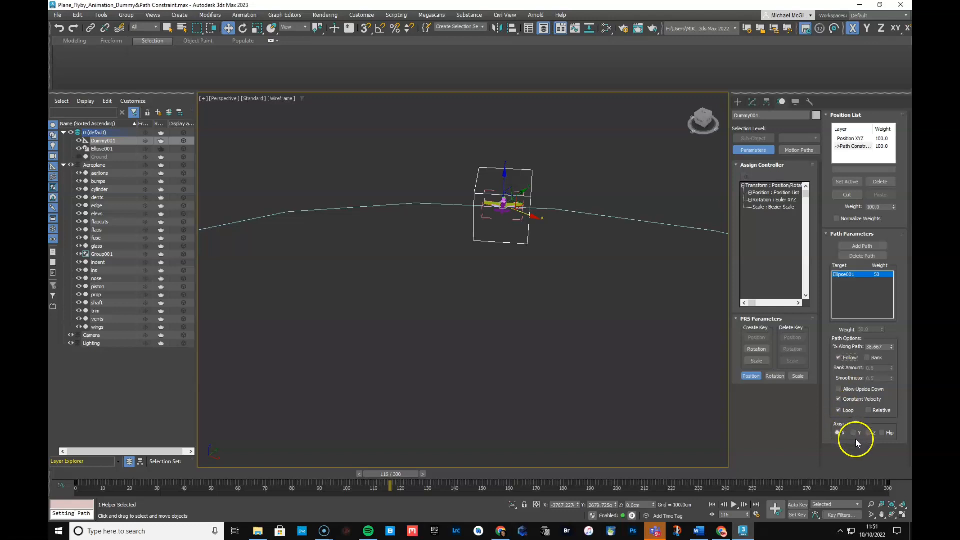
click(854, 433)
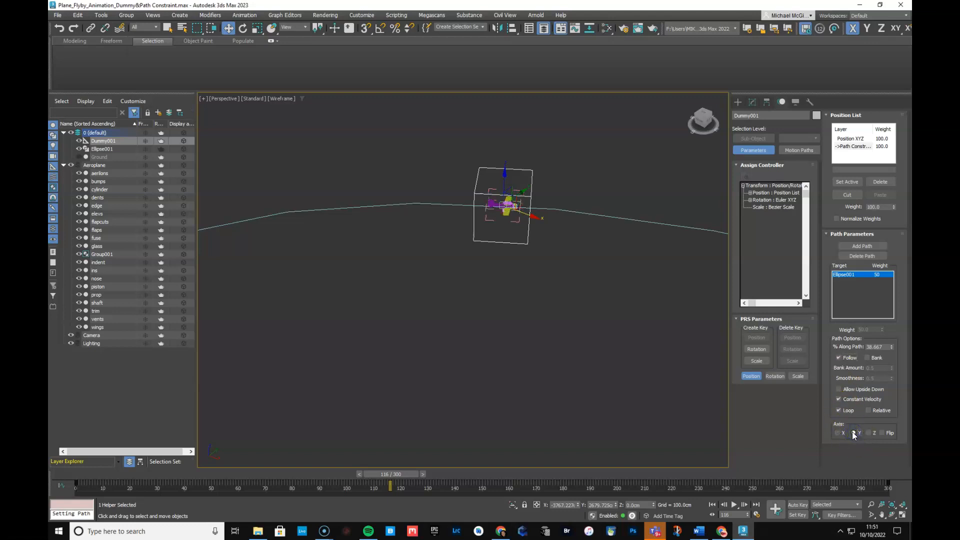
click(883, 434)
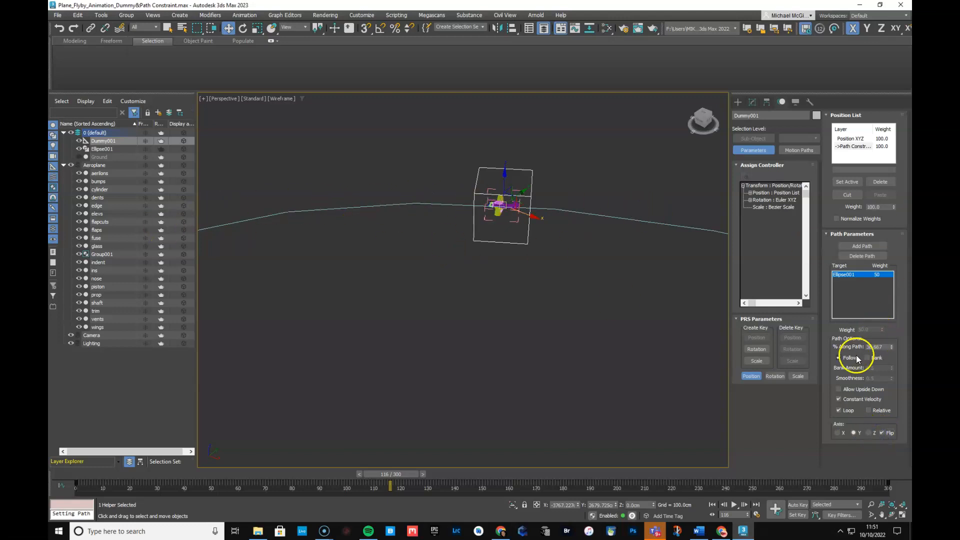
mouse_move(386, 478)
mouse_down()
mouse_move(436, 473)
mouse_move(359, 473)
mouse_move(399, 467)
mouse_up()
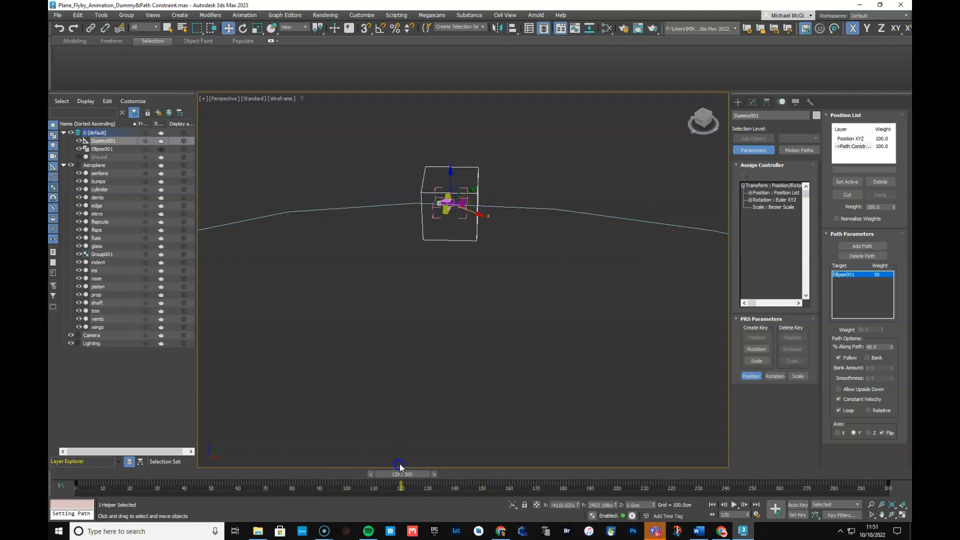
- Enable Bank on the dummy's path constraint and set the bank amount to 16
click(866, 358)
click(882, 368)
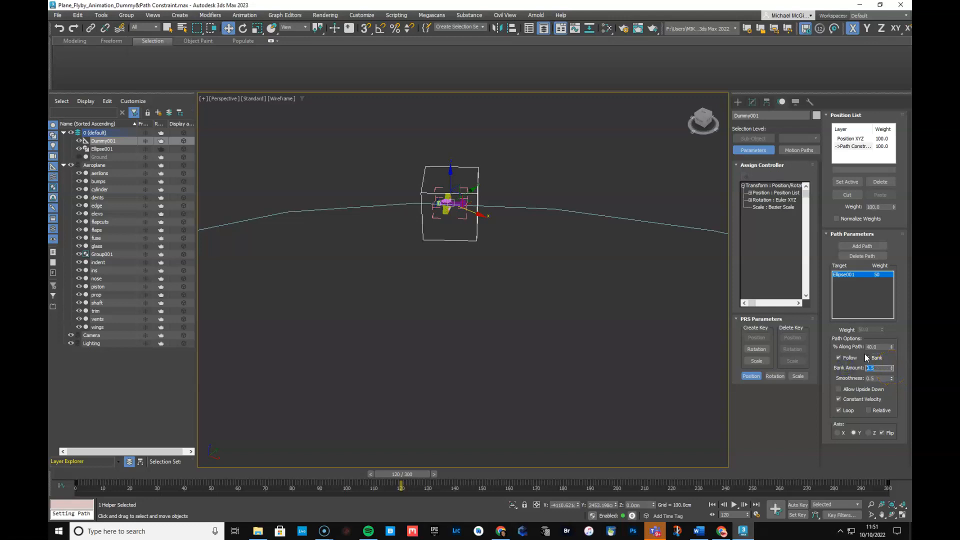
text(16)
key(Tab)
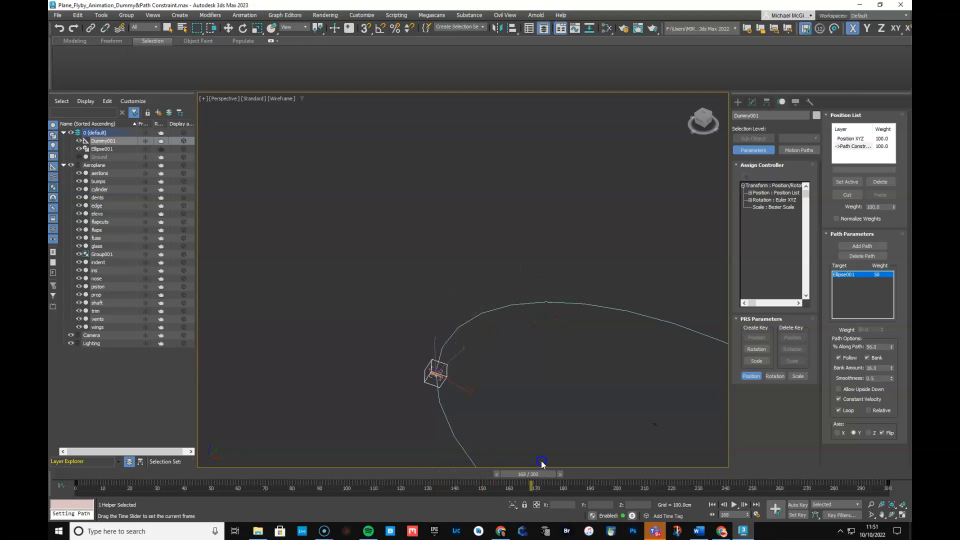
- Set the bank amount of the dummy's path constraint to 22, checking the aeroplane's tilt around the curve at frames 138 and 162
drag(540, 463, 455, 450)
key(w)
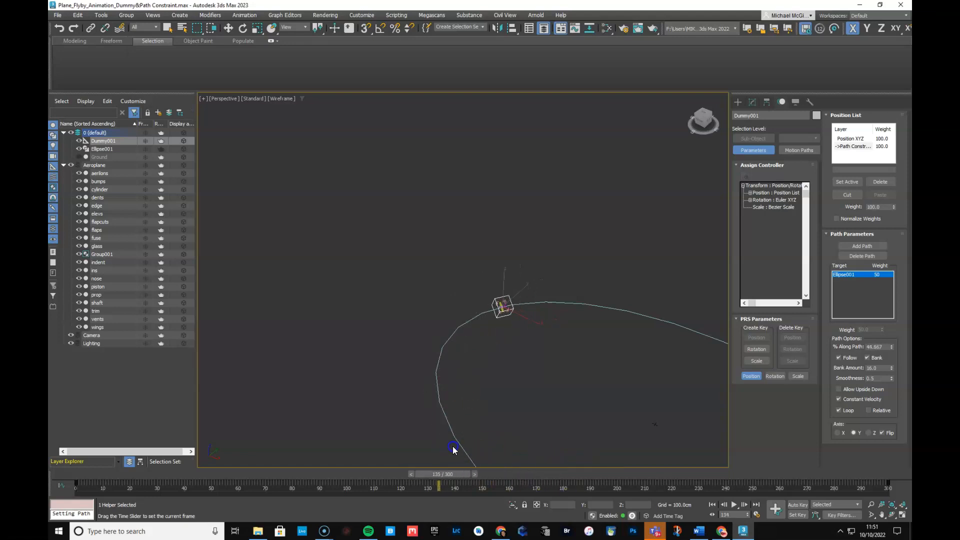
click(893, 367)
drag(893, 340, 894, 323)
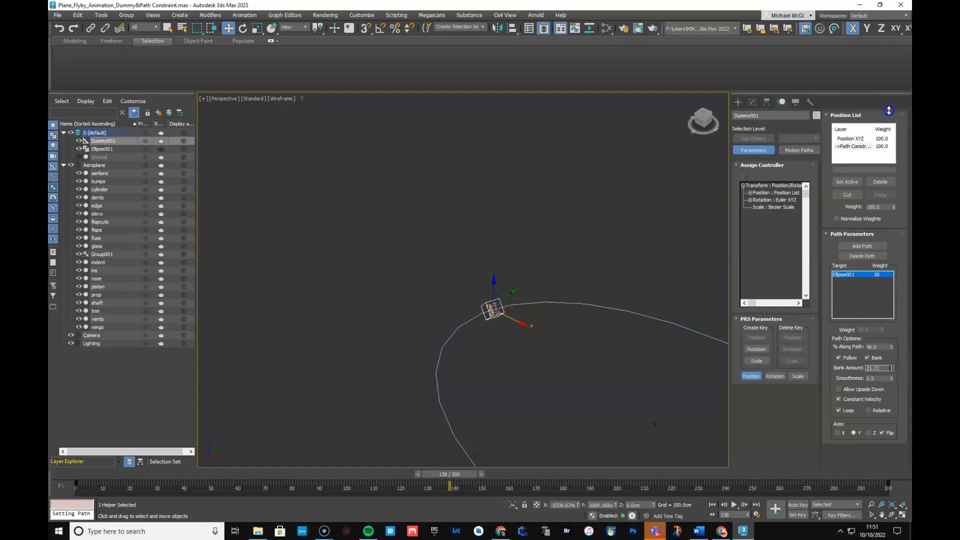
drag(455, 483, 518, 452)
key(w)
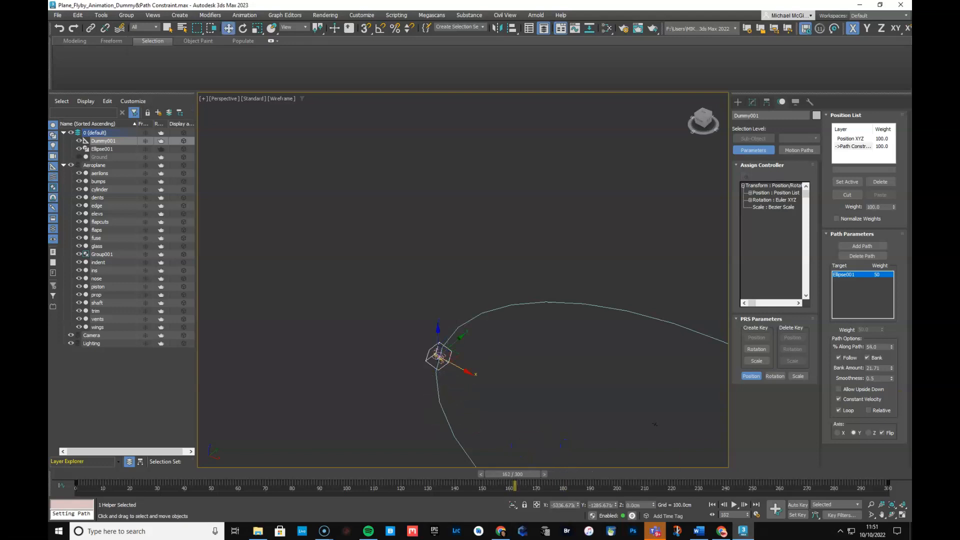
drag(882, 368, 825, 370)
- Play the animation with the whole ellipse in view to check the aeroplane's banking along the path, and stop playback
click(734, 505)
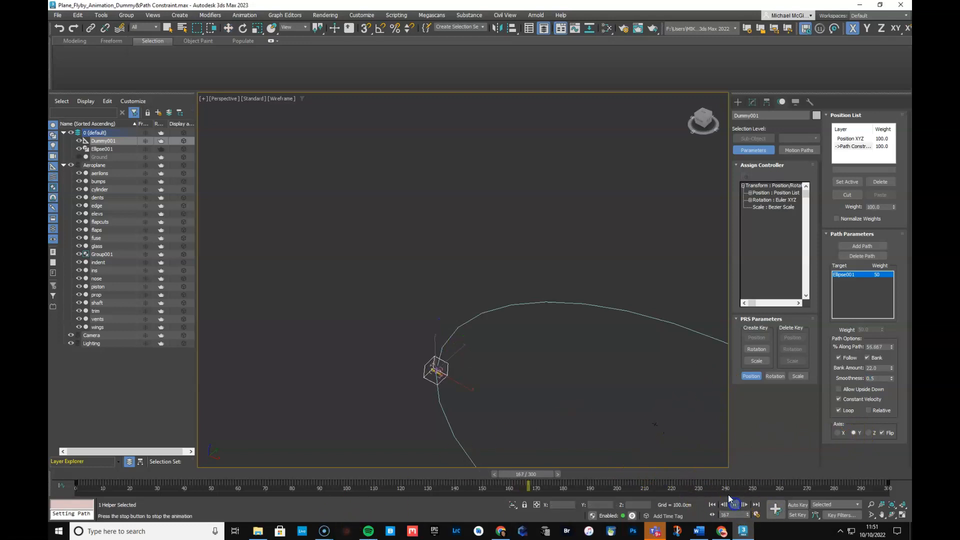
scroll(643, 406, down, 5)
scroll(641, 406, up, 5)
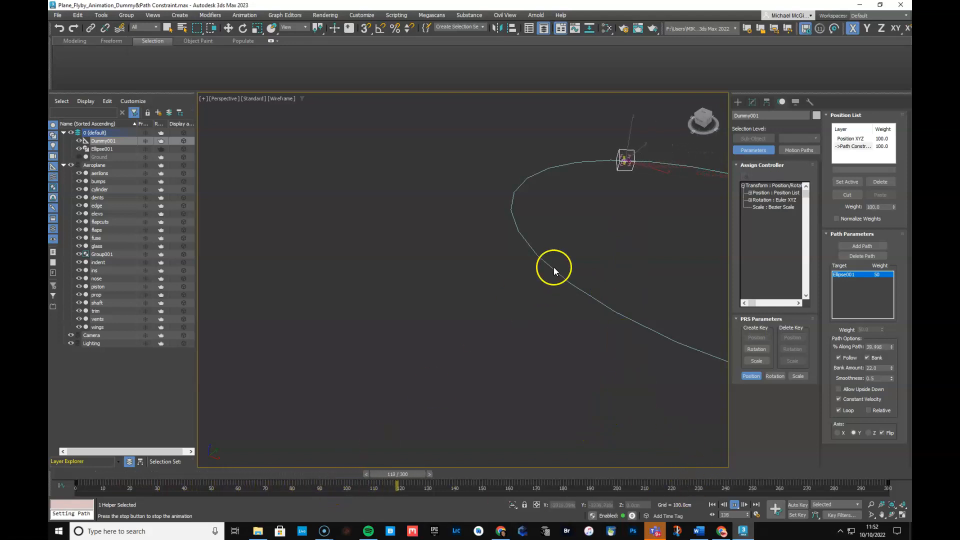
middle_drag(608, 244, 365, 249)
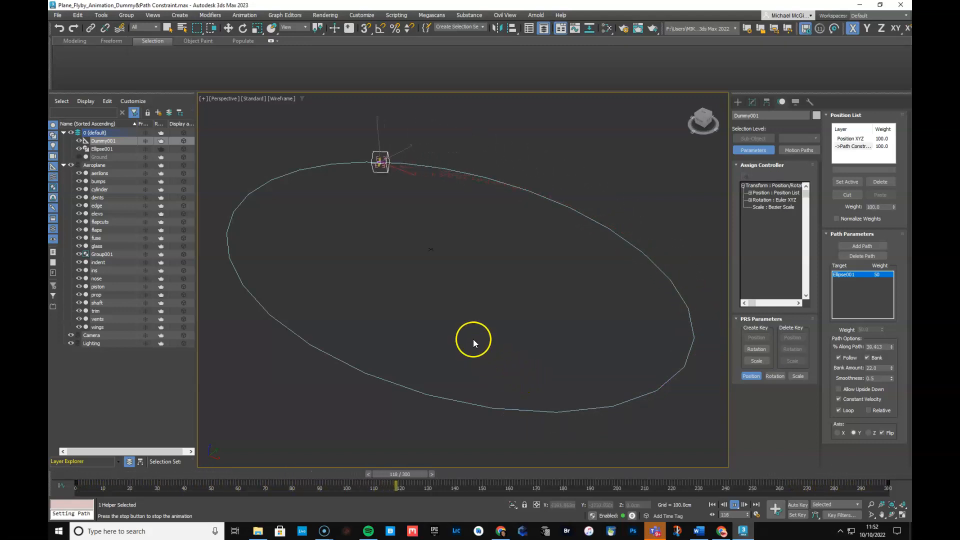
click(734, 505)
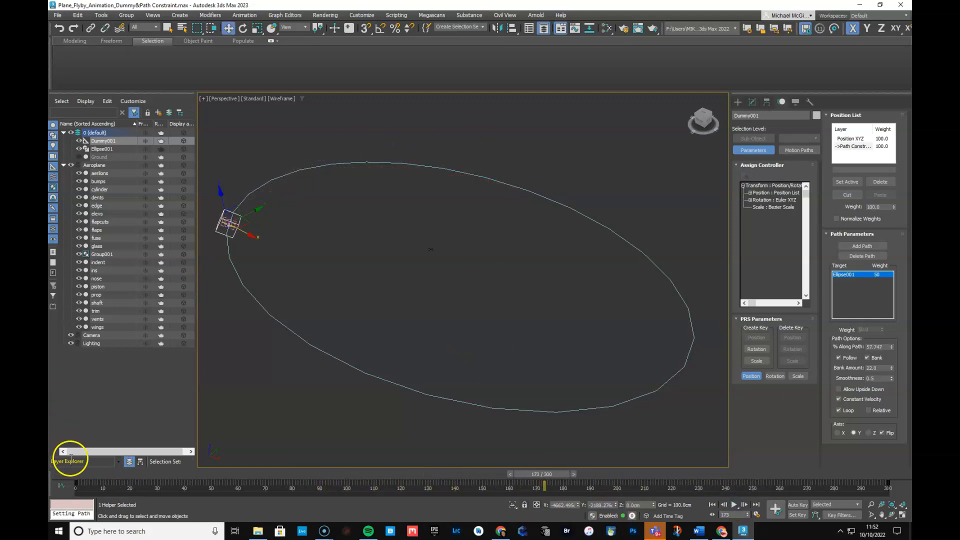